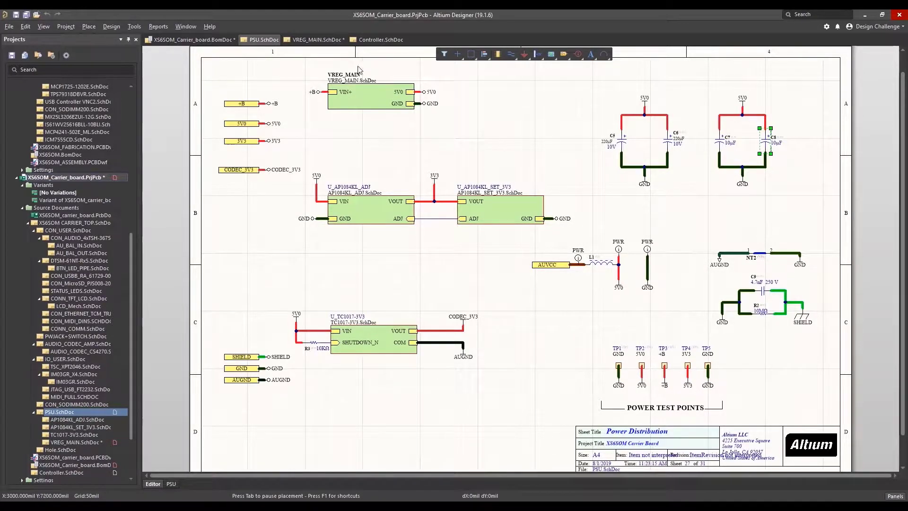
# Switch to the VREG_MAIN.SchDoc 5V Switching Regulator schematic sheet
pyautogui.click(316, 40)
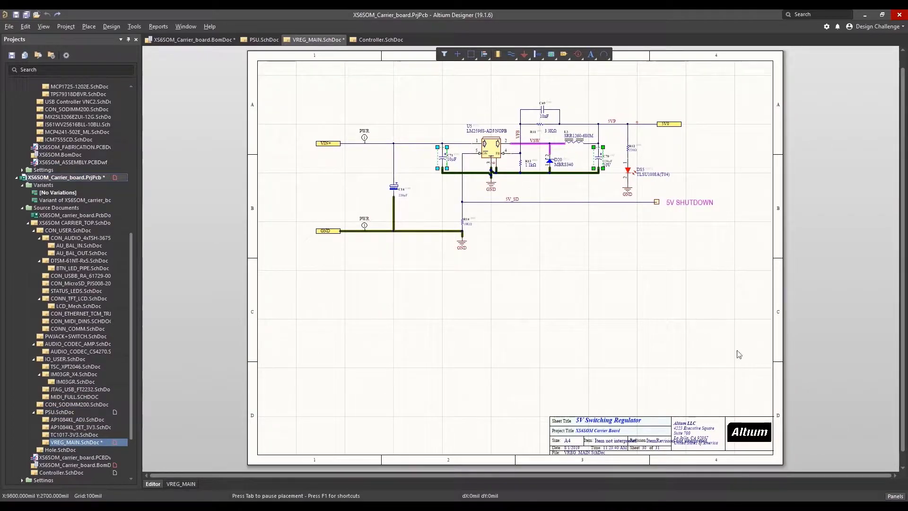
pyautogui.click(894, 496)
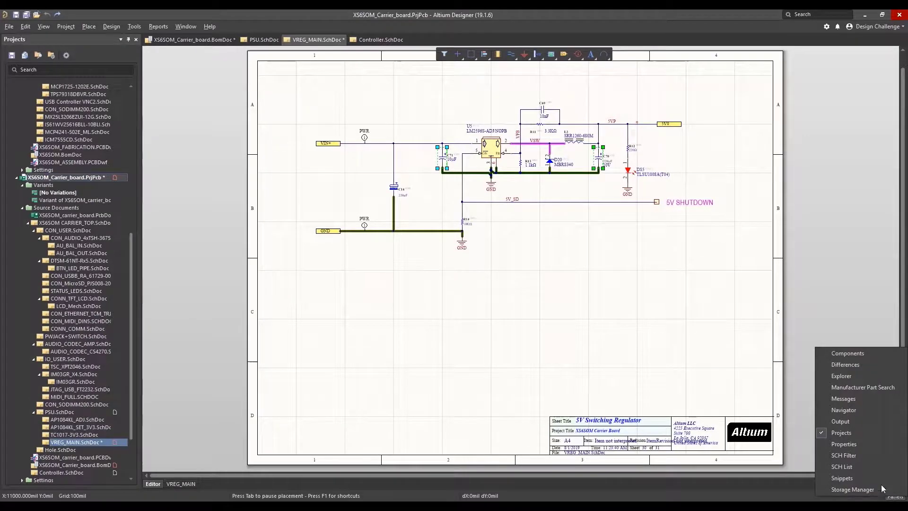
# In Manufacturer Part Search, filter microcontrollers to require the I2C interface alongside USART
pyautogui.click(859, 386)
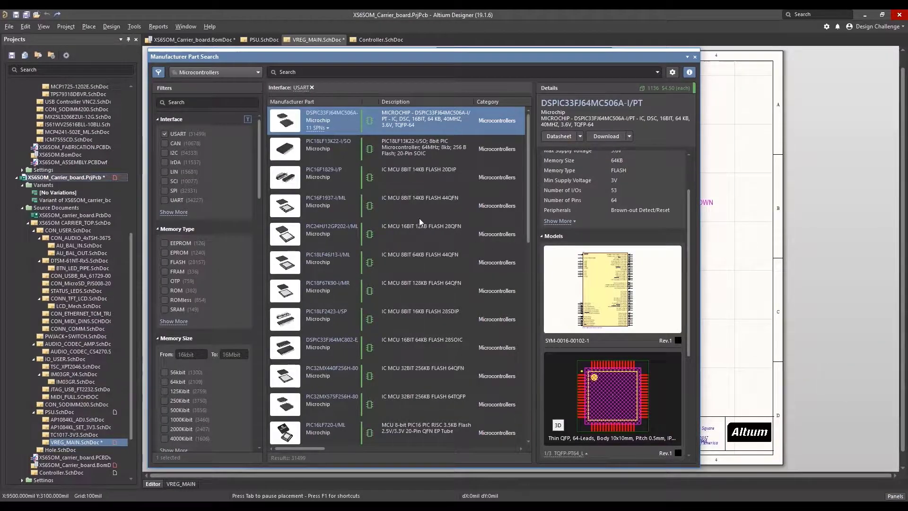
pyautogui.click(163, 153)
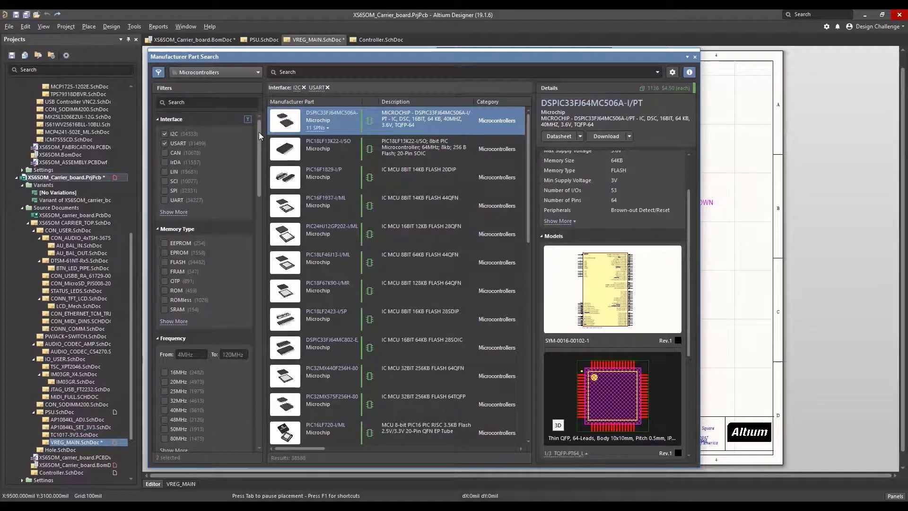
pyautogui.moveTo(259, 131); pyautogui.dragTo(262, 313)
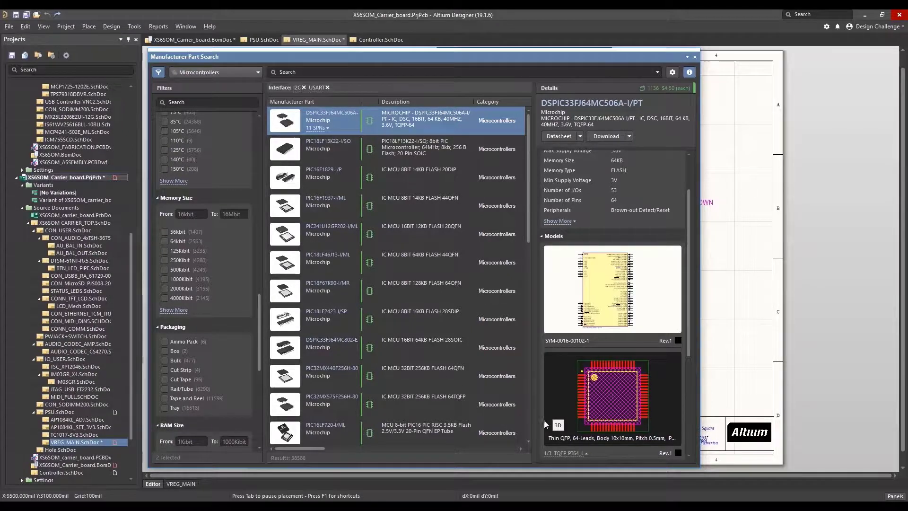
# View the DSPIC33FJ64MC506A-I/PT model in 3D and check its datasheet options
pyautogui.click(558, 425)
pyautogui.scroll(2, 611, 371)
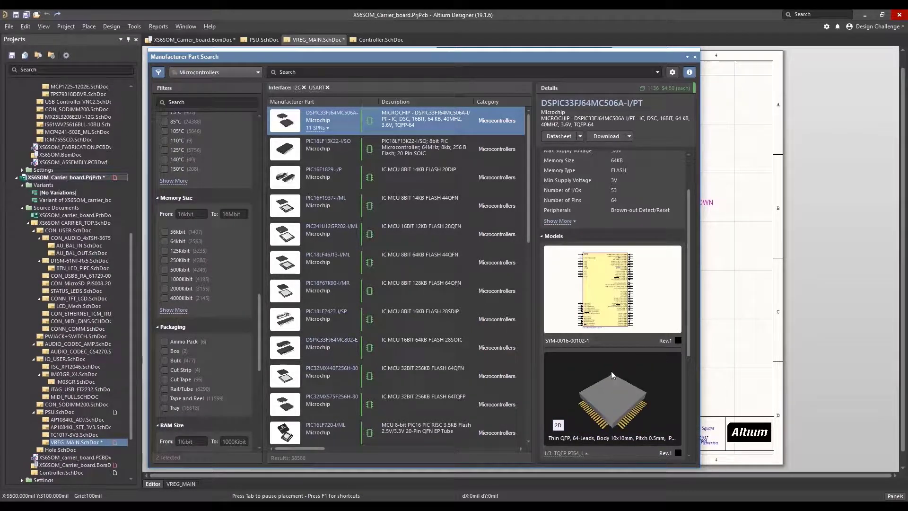
pyautogui.click(580, 137)
pyautogui.click(580, 137)
# Expand the DSPIC33FJ64MC506A-I/PT's 11 supplier part numbers to review distributor pricing
pyautogui.click(317, 127)
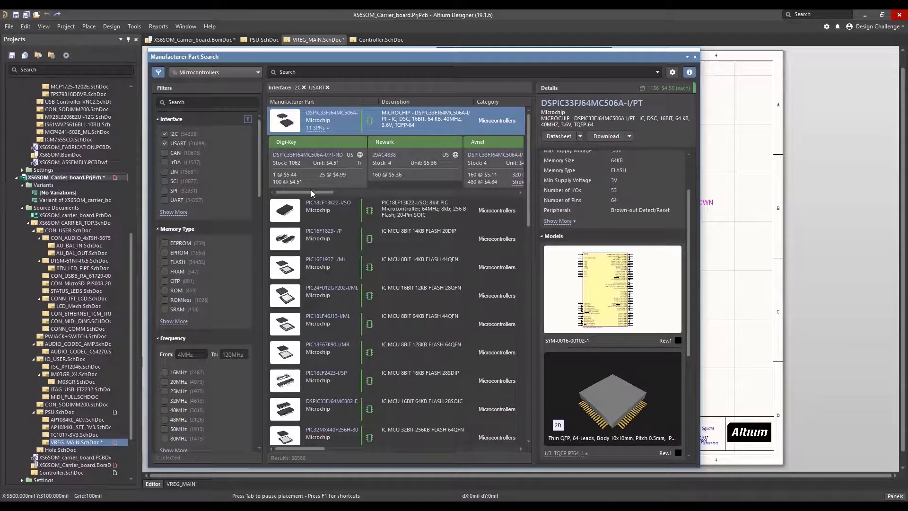
pyautogui.moveTo(310, 190)
pyautogui.mouseDown()
pyautogui.moveTo(407, 195)
pyautogui.moveTo(308, 200)
pyautogui.mouseUp()
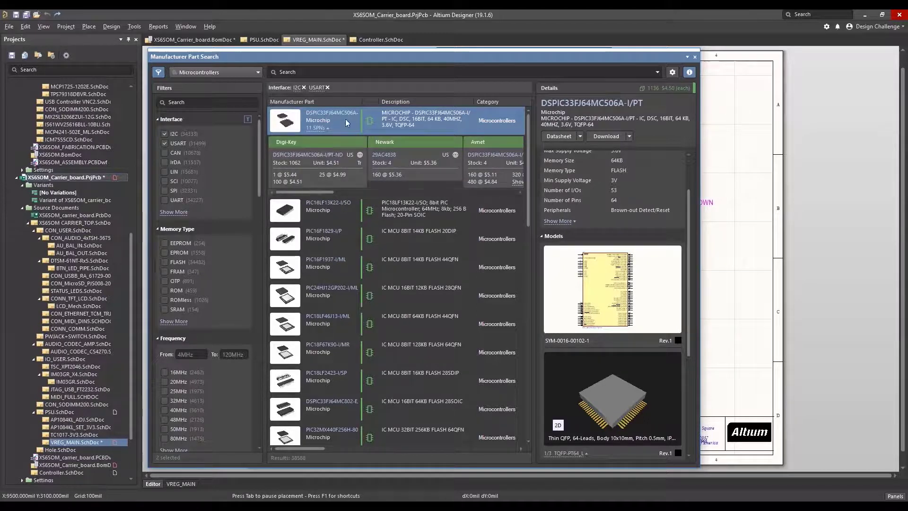
pyautogui.click(374, 40)
# Place the DSPIC33FJ64MC506A-I/PT microcontroller on the Controller.SchDoc sheet
pyautogui.rightClick(395, 117)
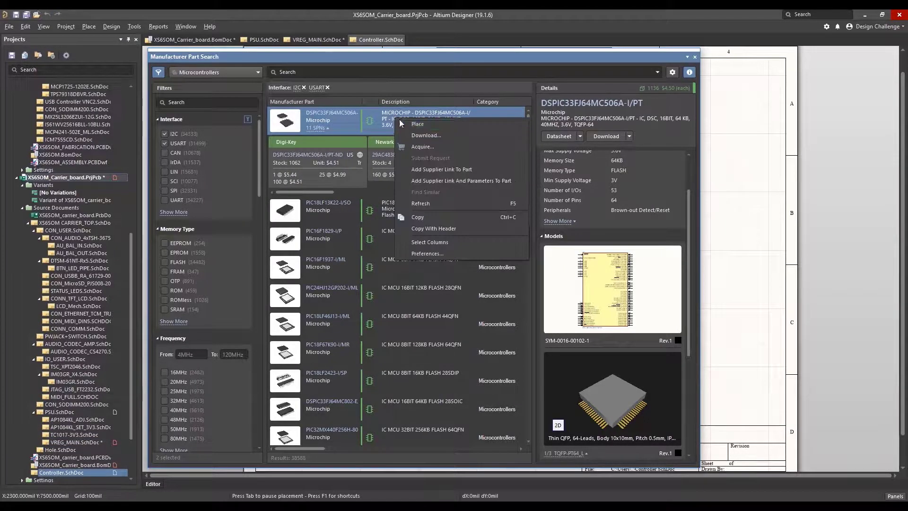
pyautogui.click(417, 124)
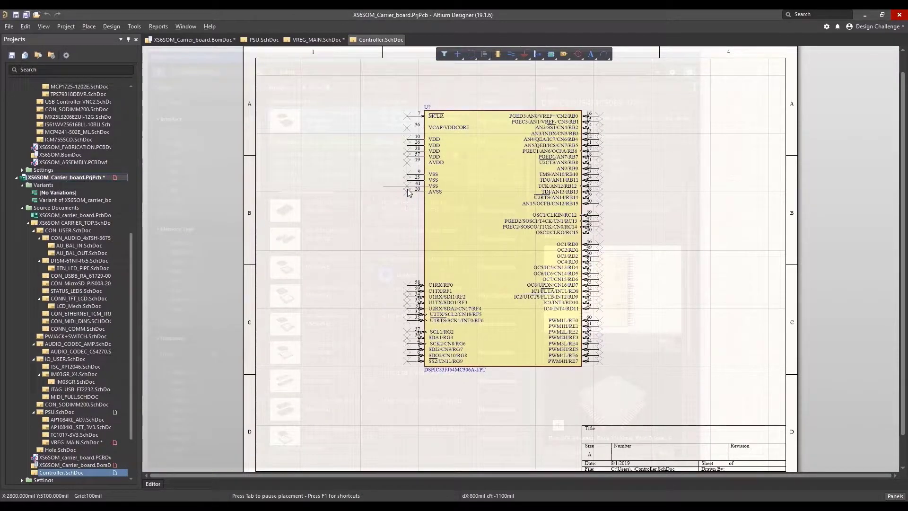
pyautogui.click(558, 258)
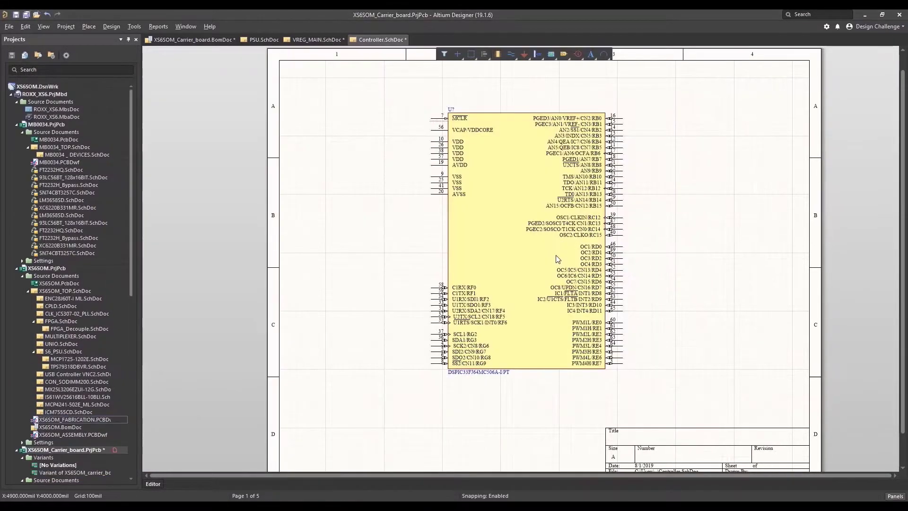
pyautogui.click(895, 496)
# Browse the Resistor and Capacitor categories in the Components panel
pyautogui.click(858, 353)
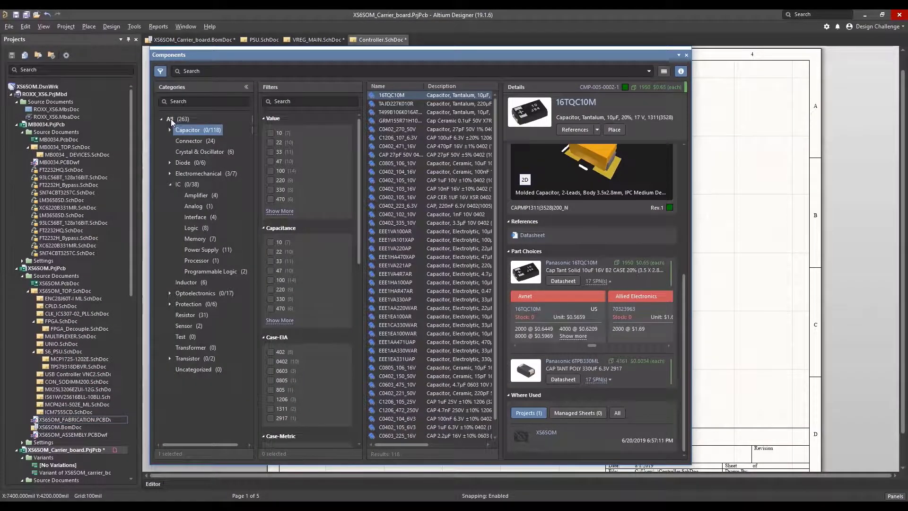
pyautogui.click(189, 315)
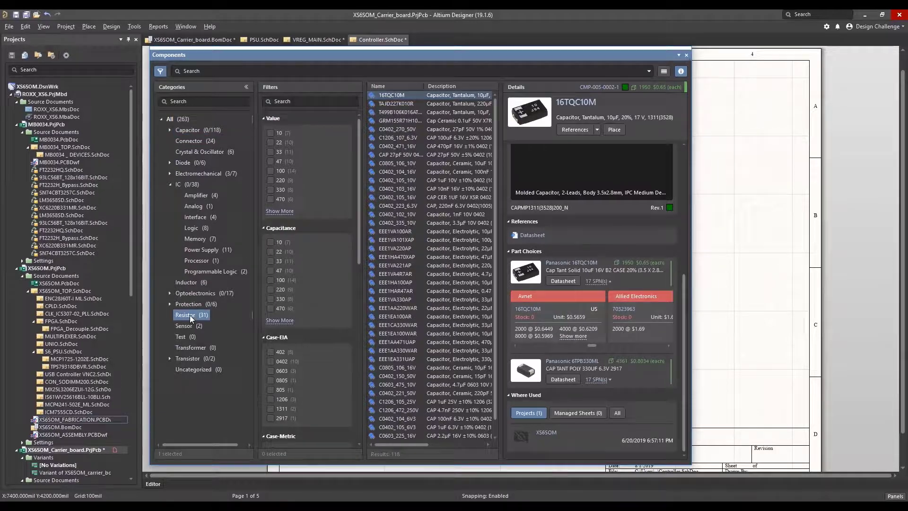
pyautogui.moveTo(359, 137); pyautogui.dragTo(328, 145)
pyautogui.click(193, 130)
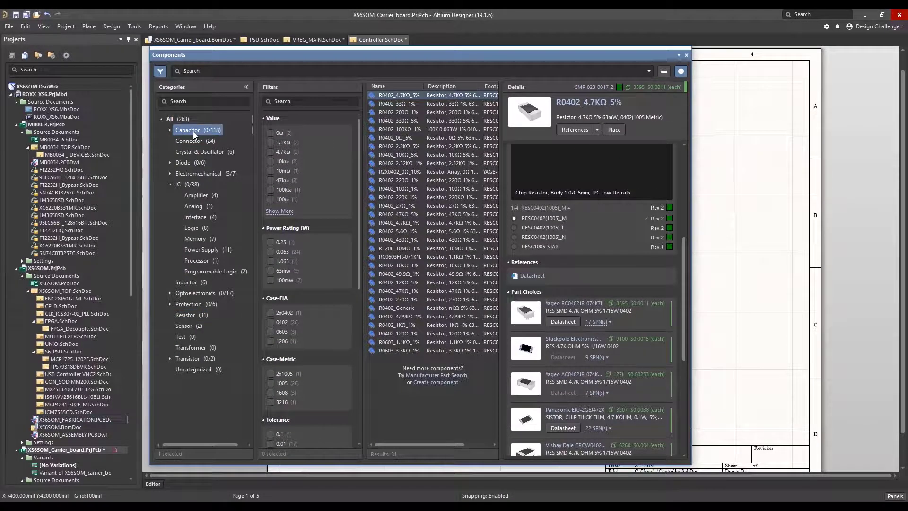
pyautogui.moveTo(685, 296); pyautogui.dragTo(691, 203)
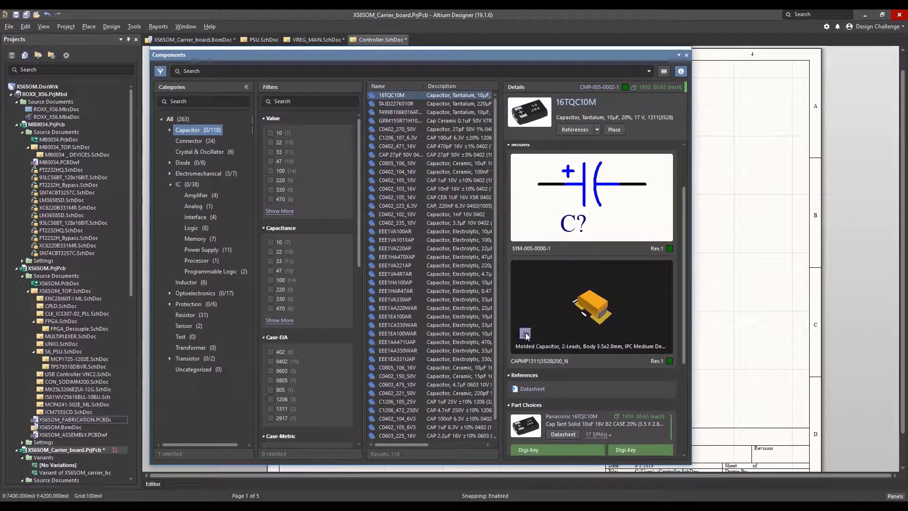
# Inspect the 16TQC10M capacitor's 2D/3D model and its supplier pricing
pyautogui.click(526, 333)
pyautogui.click(526, 334)
pyautogui.moveTo(574, 315)
pyautogui.mouseDown()
pyautogui.moveTo(606, 286)
pyautogui.moveTo(623, 307)
pyautogui.moveTo(610, 334)
pyautogui.moveTo(550, 334)
pyautogui.moveTo(551, 321)
pyautogui.moveTo(566, 320)
pyautogui.mouseUp()
pyautogui.scroll(3, 566, 318)
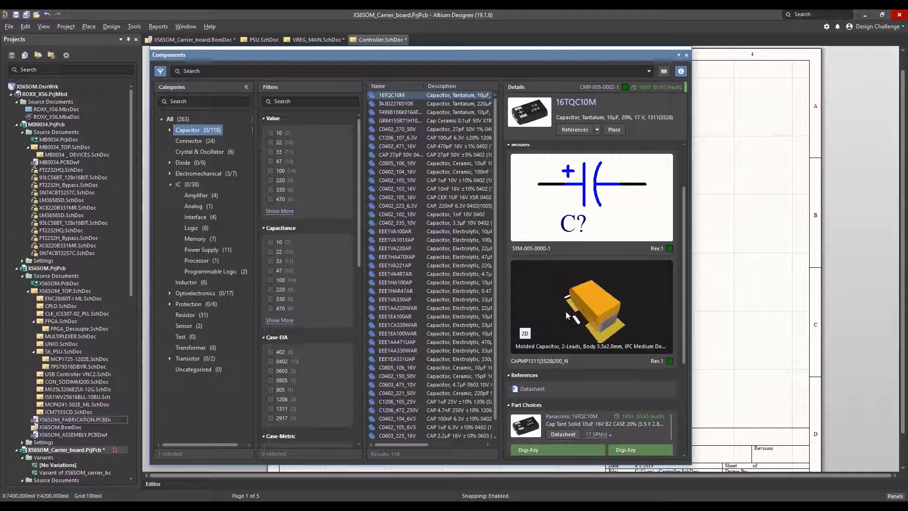
pyautogui.moveTo(682, 308); pyautogui.dragTo(680, 402)
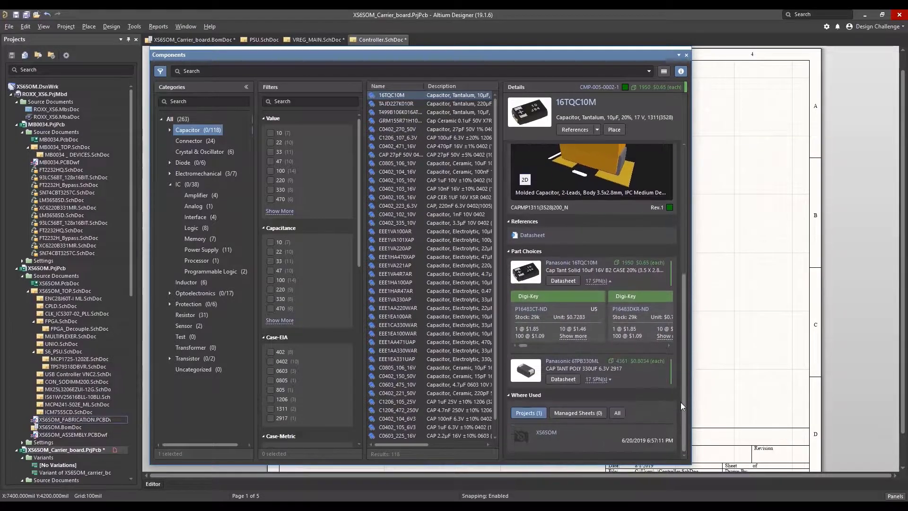
pyautogui.moveTo(535, 345); pyautogui.dragTo(575, 349)
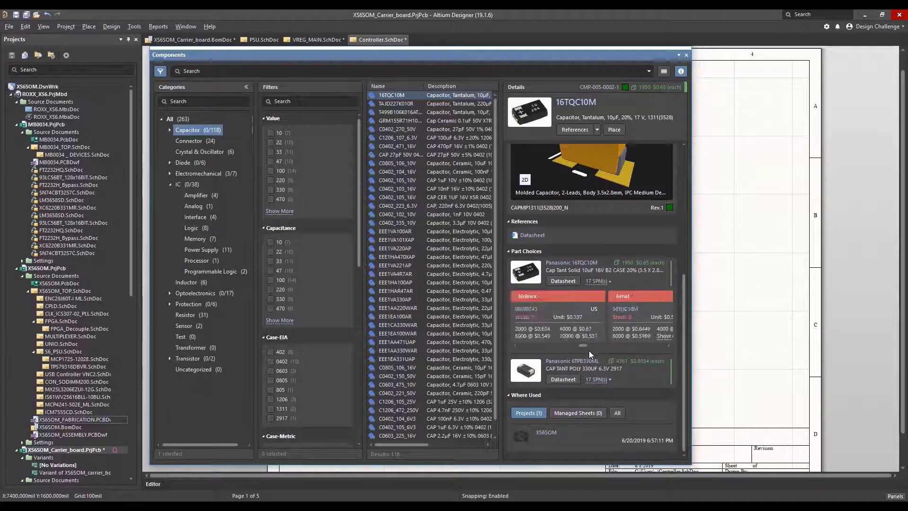
pyautogui.click(597, 379)
pyautogui.moveTo(542, 444); pyautogui.dragTo(573, 450)
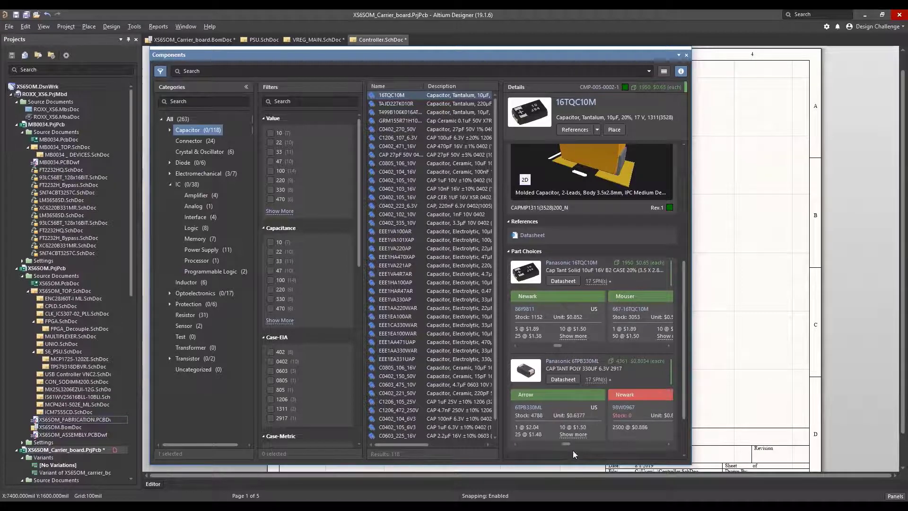
pyautogui.moveTo(683, 309); pyautogui.dragTo(683, 341)
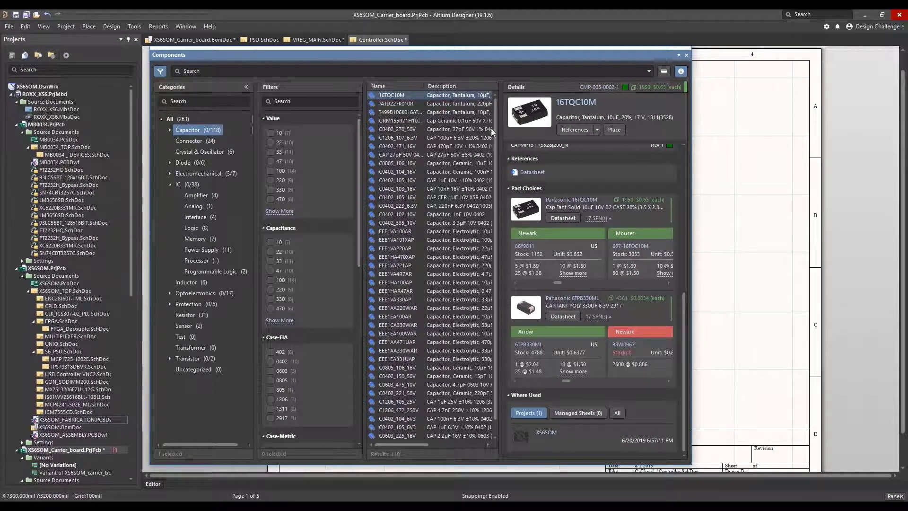
# Place the 16TQC10M tantalum capacitor beside the microcontroller and close the Components panel
pyautogui.rightClick(445, 94)
pyautogui.click(473, 100)
pyautogui.click(740, 165)
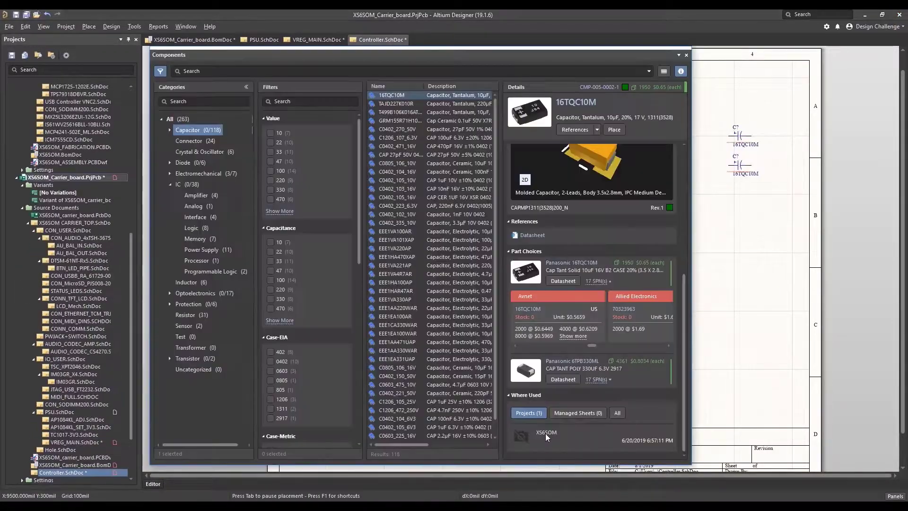
pyautogui.click(896, 496)
pyautogui.click(861, 353)
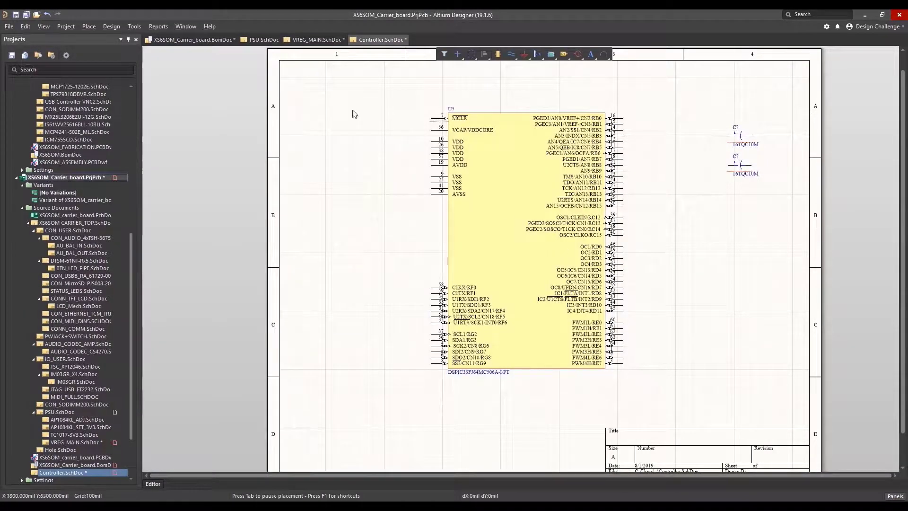
# Open XS6SOM_Carrier_board.BomDoc and check supply options for the 10µF and 100nF capacitors
pyautogui.click(195, 39)
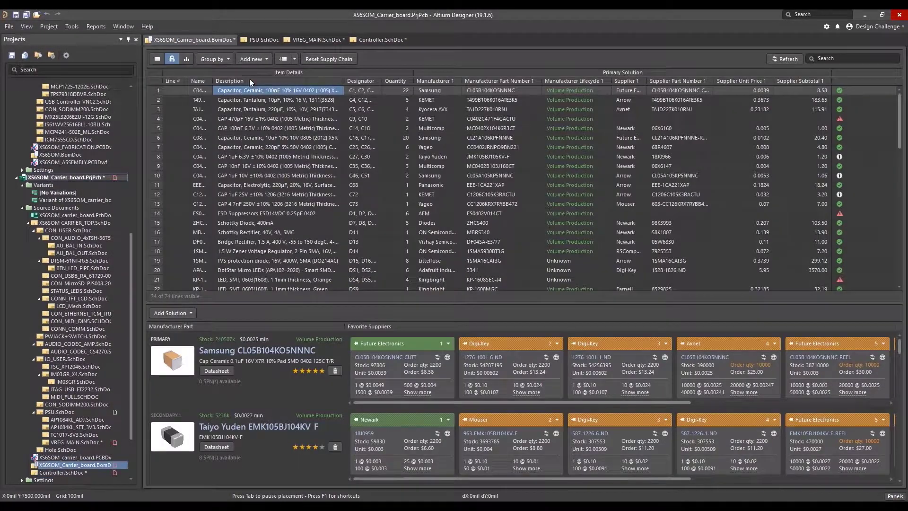
pyautogui.click(283, 100)
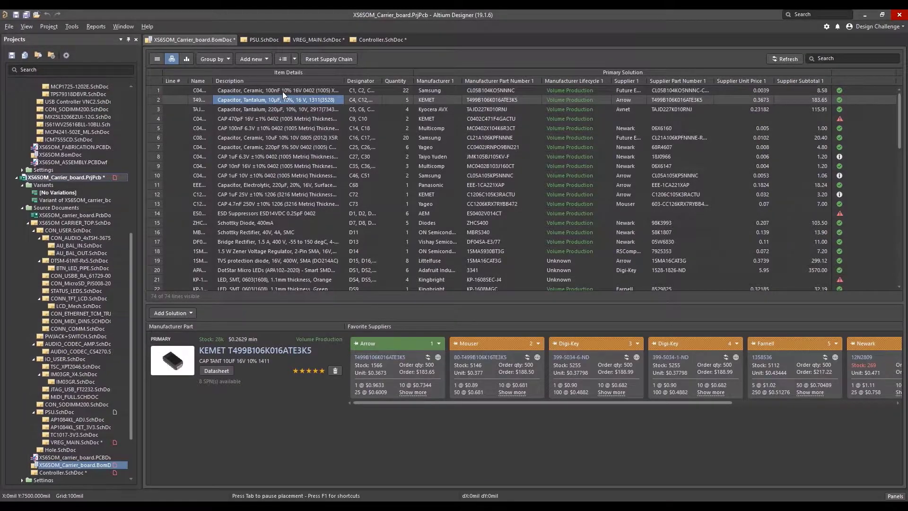
pyautogui.click(282, 90)
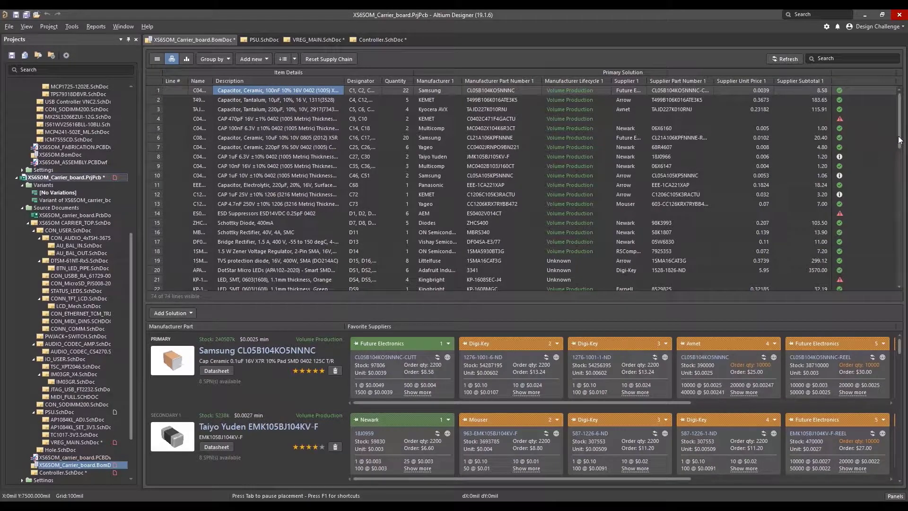
# Review supplier listings for the D11 MBRS340 Schottky rectifier in the BOM
pyautogui.moveTo(899, 141); pyautogui.dragTo(903, 166)
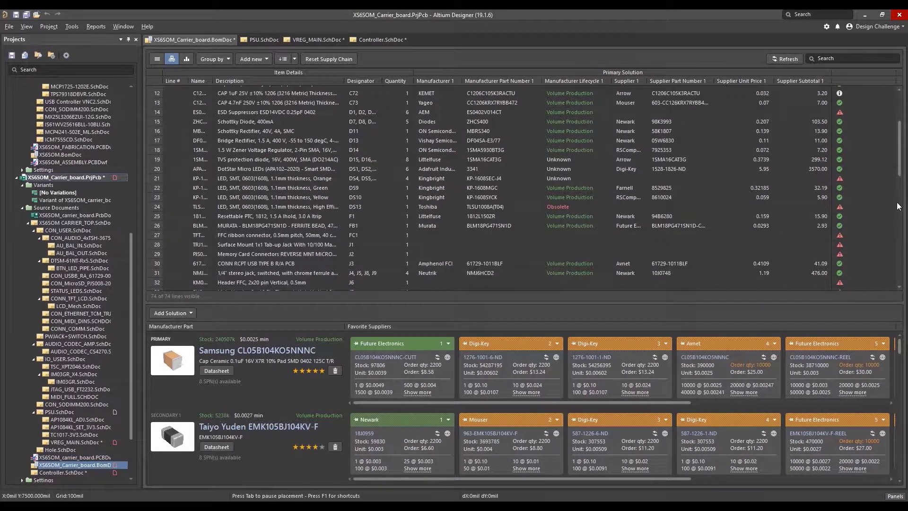
pyautogui.moveTo(841, 208)
pyautogui.click(354, 133)
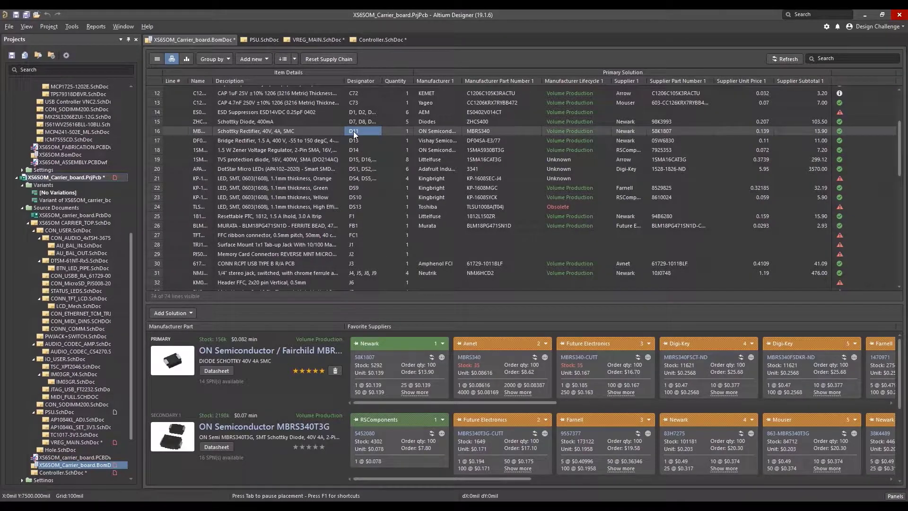
pyautogui.rightClick(354, 134)
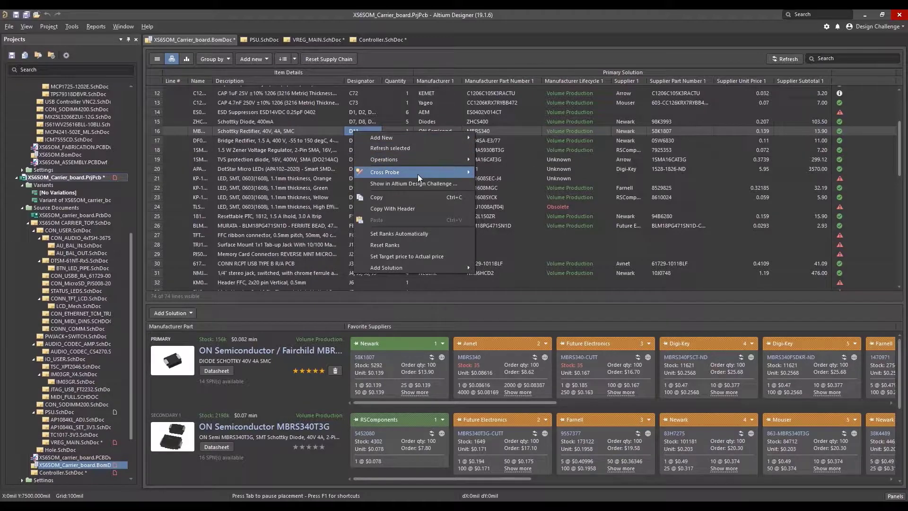
# Cross-probe D11 to locate it on the VREG_MAIN schematic
pyautogui.moveTo(419, 174)
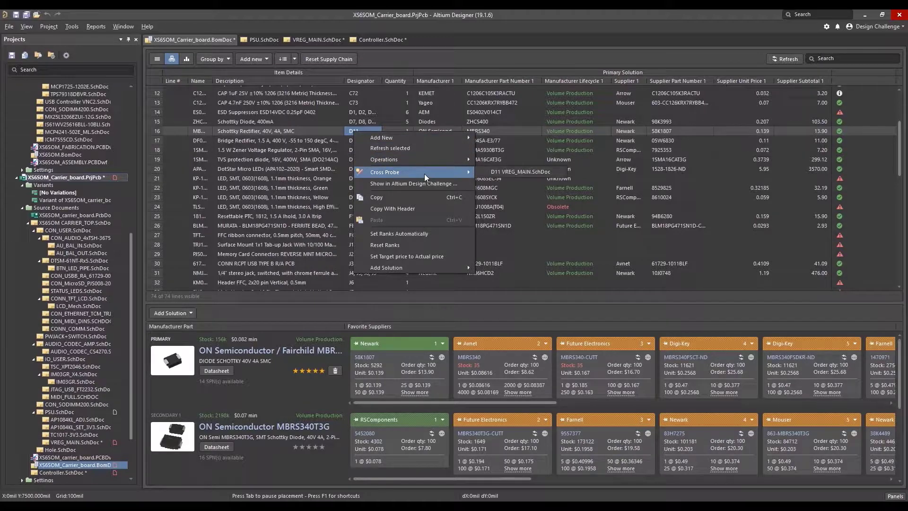
pyautogui.click(489, 173)
pyautogui.keyDown('ctrl'); pyautogui.scroll(-10, 380, 217); pyautogui.keyUp('ctrl')
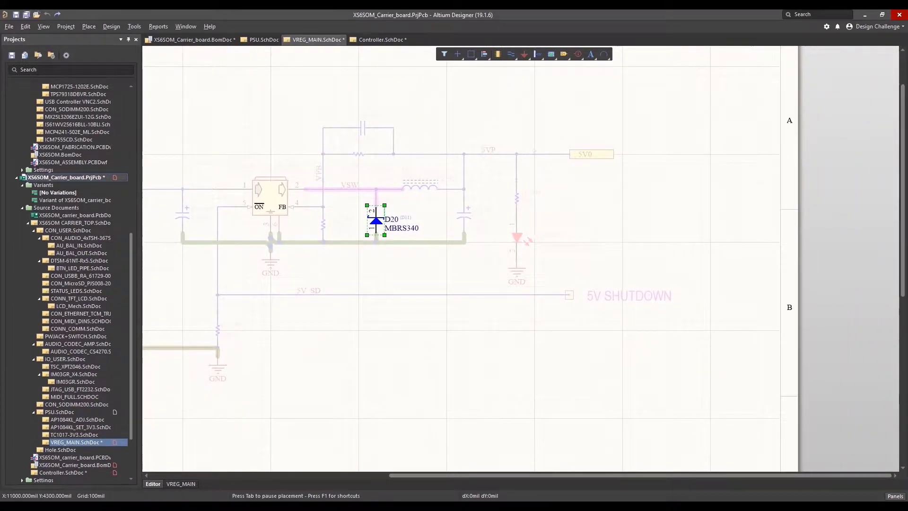
# Return to the carrier board BOM and show its document properties
pyautogui.hotkey('ctrl', 'Tab')
pyautogui.click(895, 496)
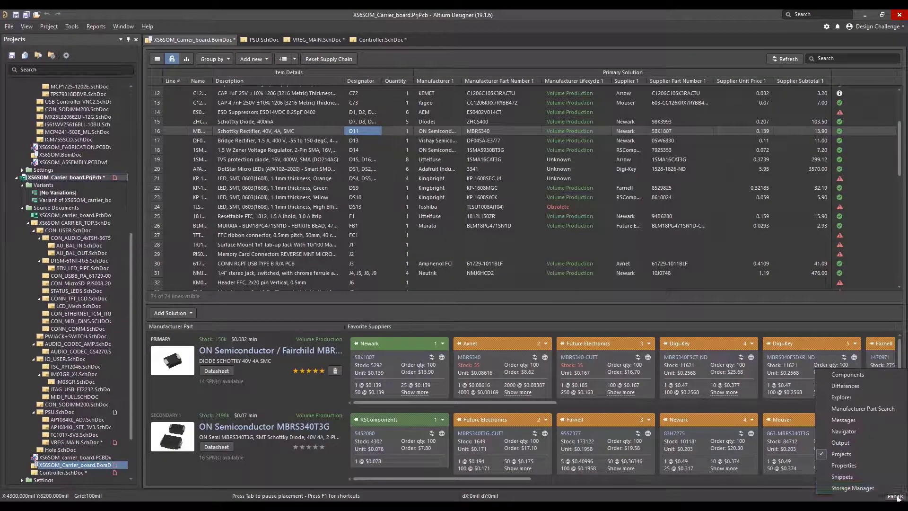
pyautogui.click(860, 466)
# Set the BOM production quantity to 10000
pyautogui.click(773, 107)
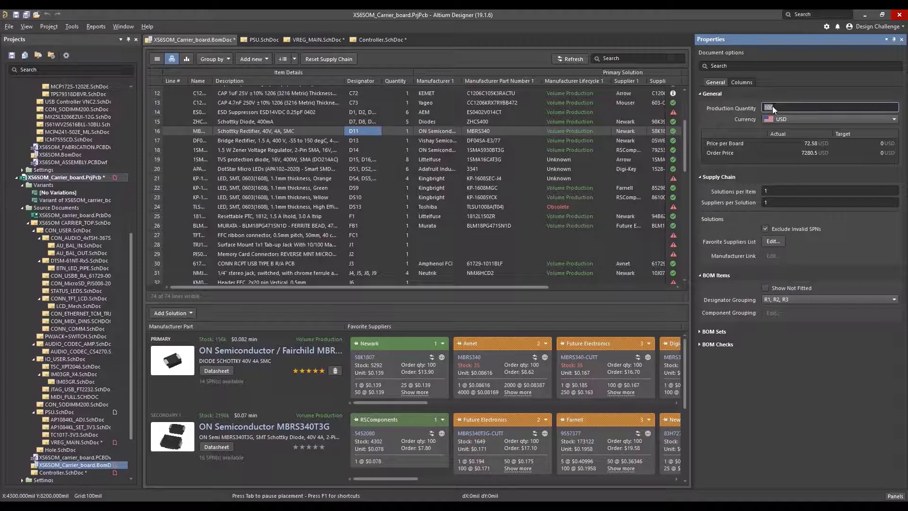
pyautogui.press('Return')
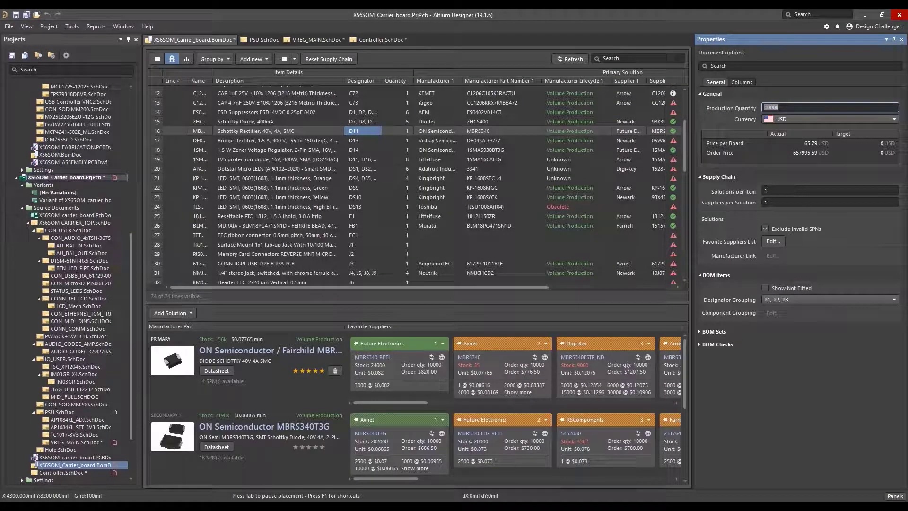
pyautogui.click(780, 107)
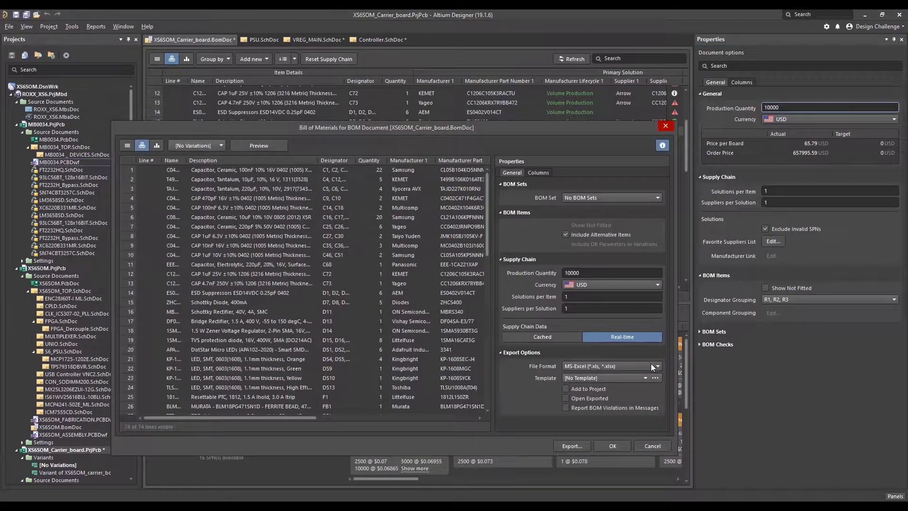
# Open the BOM report with MS-Excel format, then close it without exporting
pyautogui.click(657, 366)
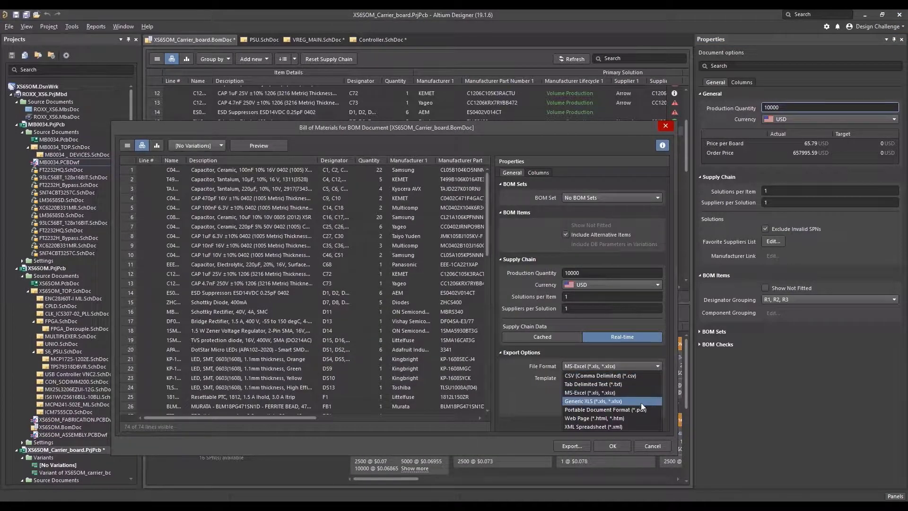
pyautogui.click(647, 443)
pyautogui.click(647, 445)
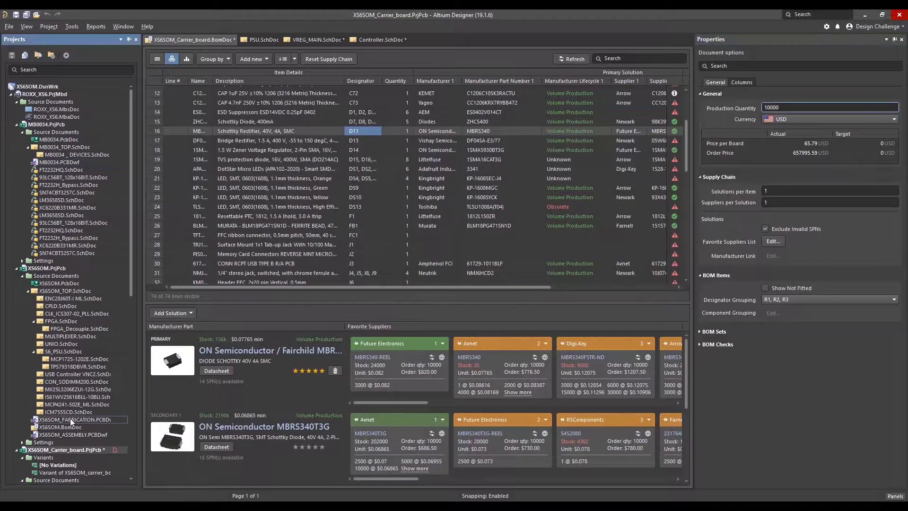
# Place a Bill of Materials table on the XS6SOM_FABRICATION.PCBDwf drawing's right side
pyautogui.doubleClick(70, 419)
pyautogui.click(89, 26)
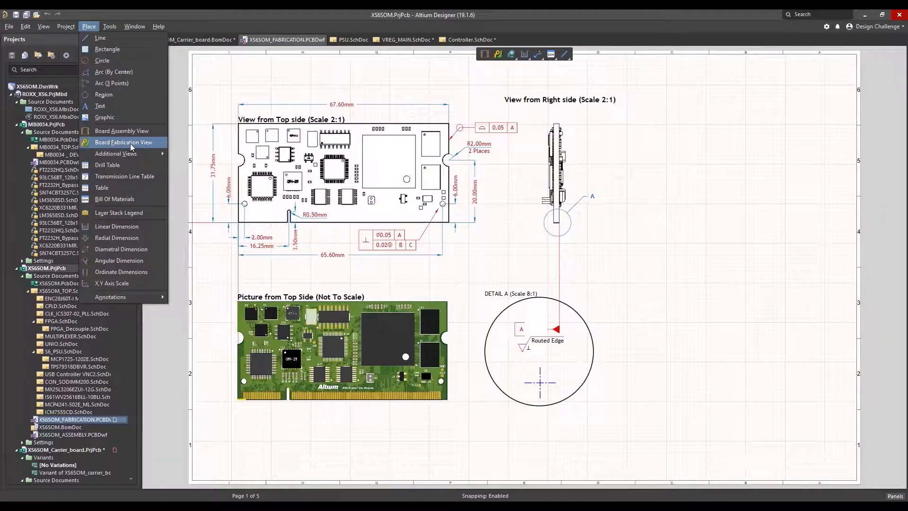
pyautogui.click(121, 199)
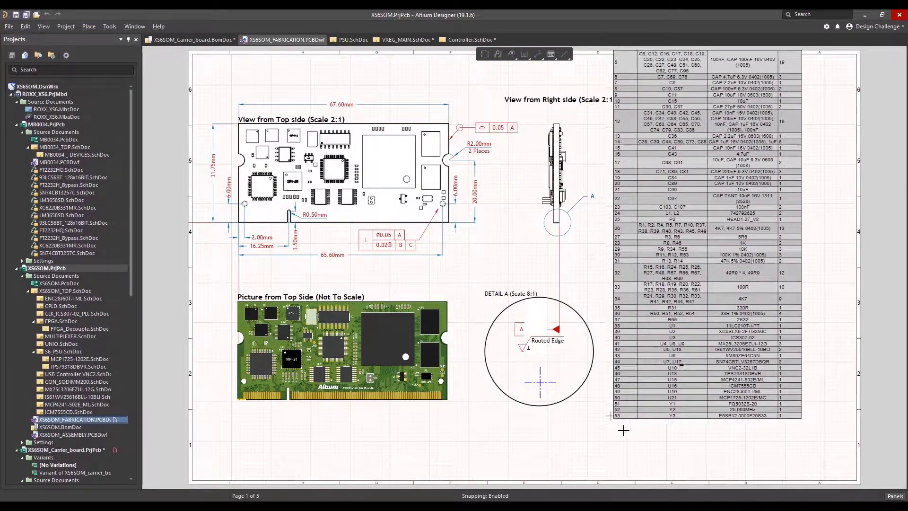
pyautogui.click(645, 474)
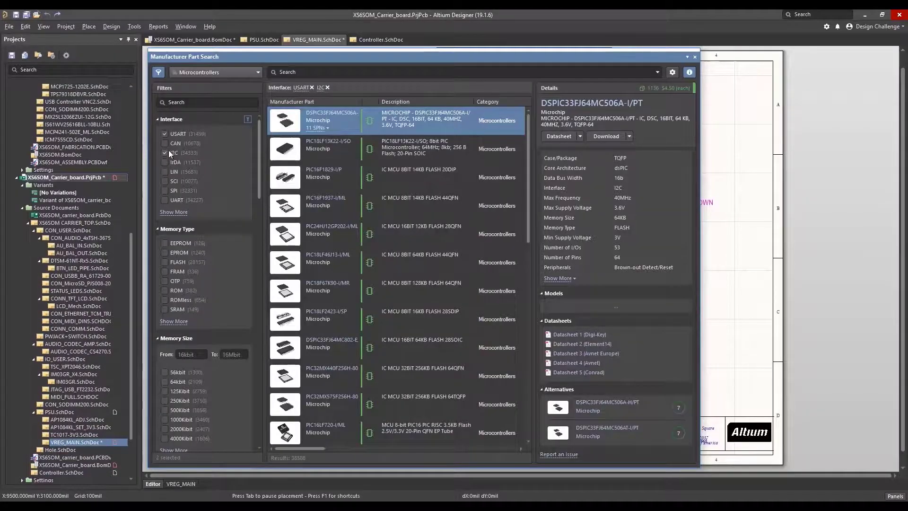
# Recheck microcontroller filters and supplier listings for the 16TQC10M and 6TPB330ML capacitors
pyautogui.moveTo(259, 133); pyautogui.dragTo(259, 309)
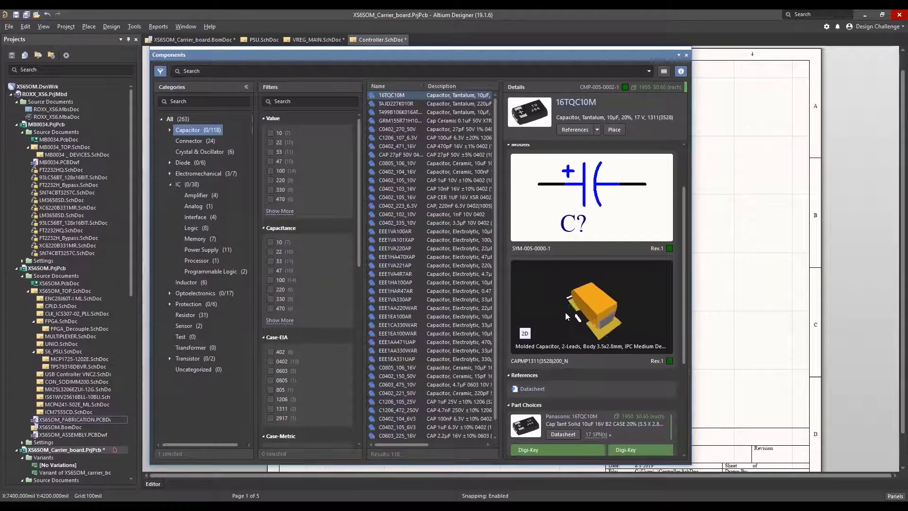
pyautogui.moveTo(566, 312); pyautogui.dragTo(603, 298)
pyautogui.moveTo(682, 309); pyautogui.dragTo(679, 409)
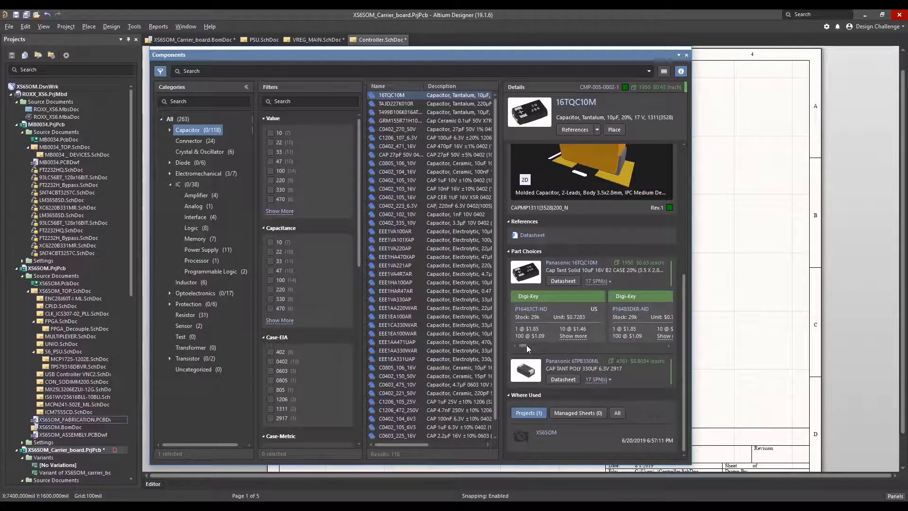
pyautogui.moveTo(526, 345); pyautogui.dragTo(565, 350)
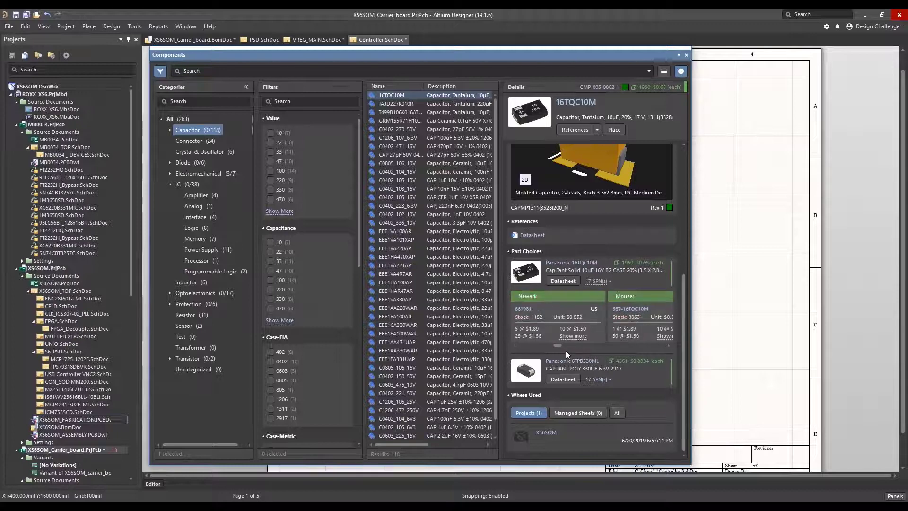
pyautogui.click(595, 380)
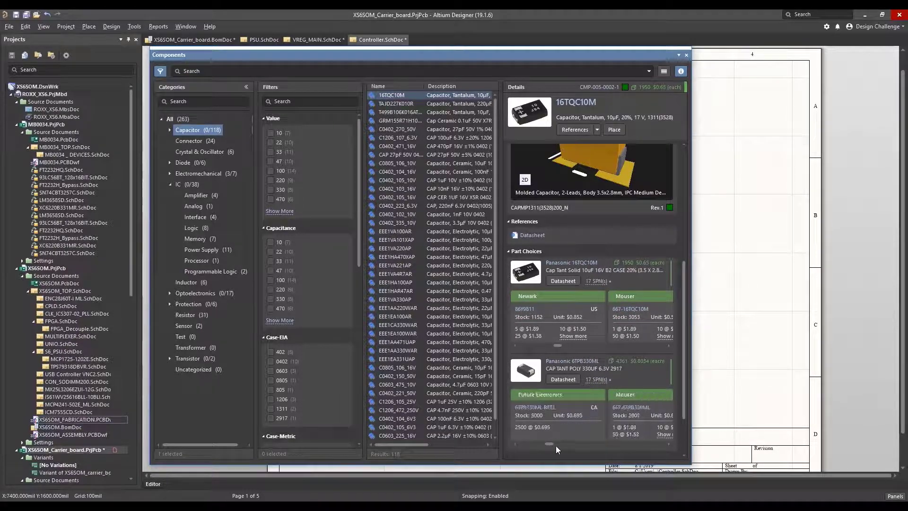
pyautogui.scroll(-3, 681, 322)
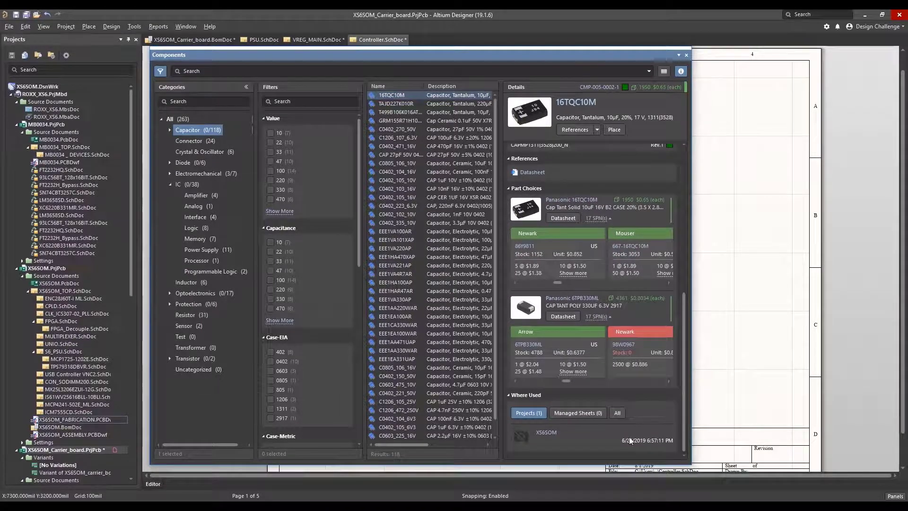